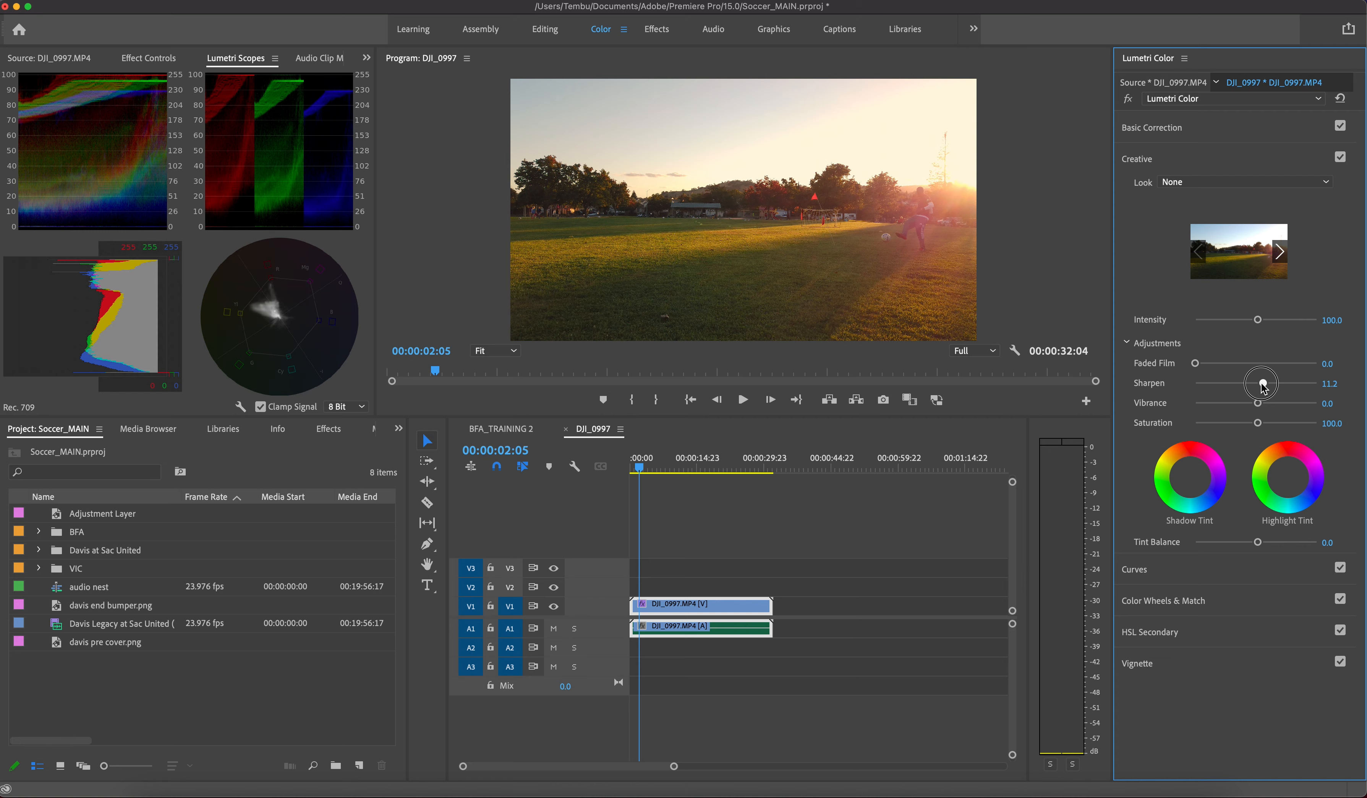
# - Raise the clip's Vibrance to 31.3 in the Creative adjustments
pyautogui.click(1263, 403)
pyautogui.moveTo(1263, 405); pyautogui.dragTo(1267, 406)
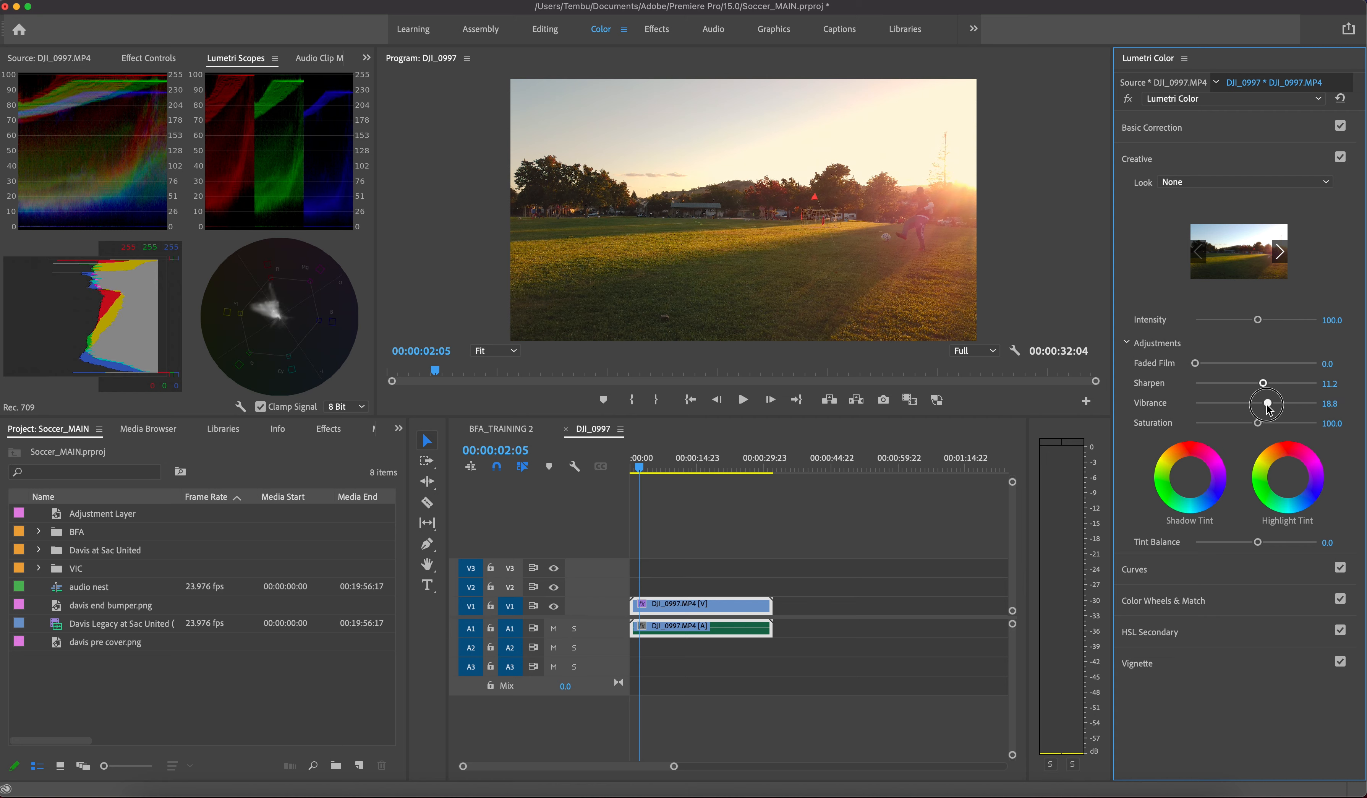
pyautogui.moveTo(1267, 405); pyautogui.dragTo(1274, 405)
pyautogui.moveTo(1276, 406); pyautogui.dragTo(1276, 407)
# - Add shadow, midtone and highlight points to the clip's white RGB curve and raise the midtone point slightly
pyautogui.click(1144, 568)
pyautogui.click(1196, 419)
pyautogui.click(1247, 366)
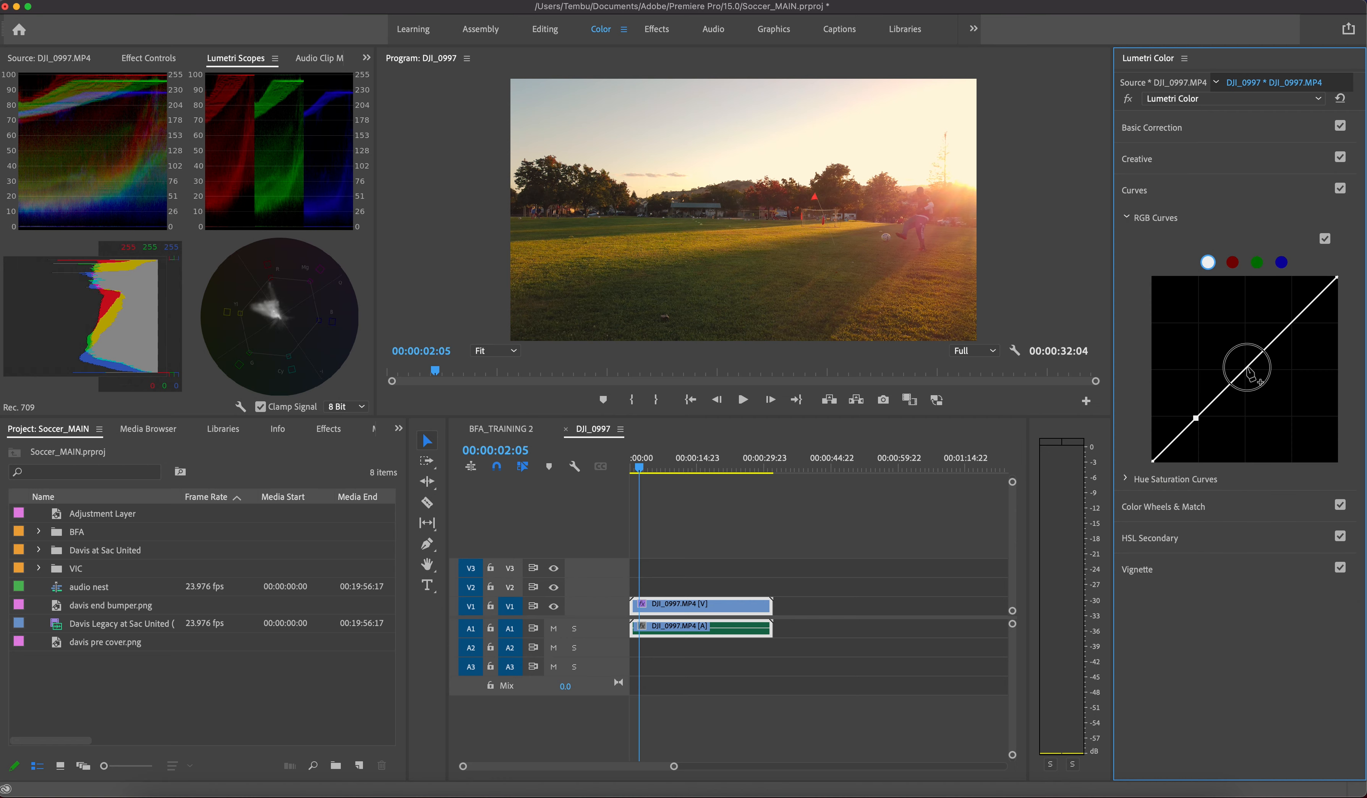
pyautogui.click(1294, 323)
pyautogui.click(1249, 366)
pyautogui.moveTo(1249, 366); pyautogui.dragTo(1246, 362)
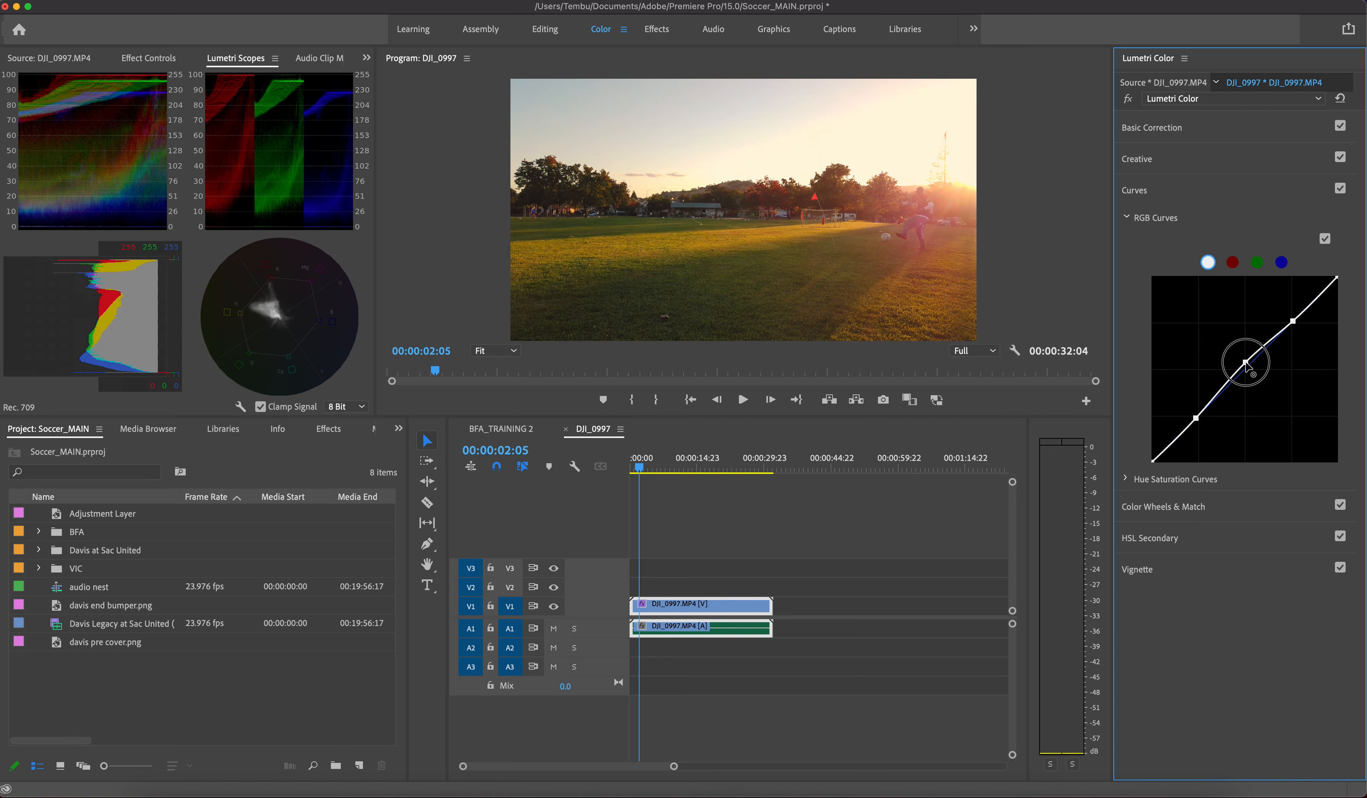
pyautogui.moveTo(1246, 362); pyautogui.dragTo(1246, 362)
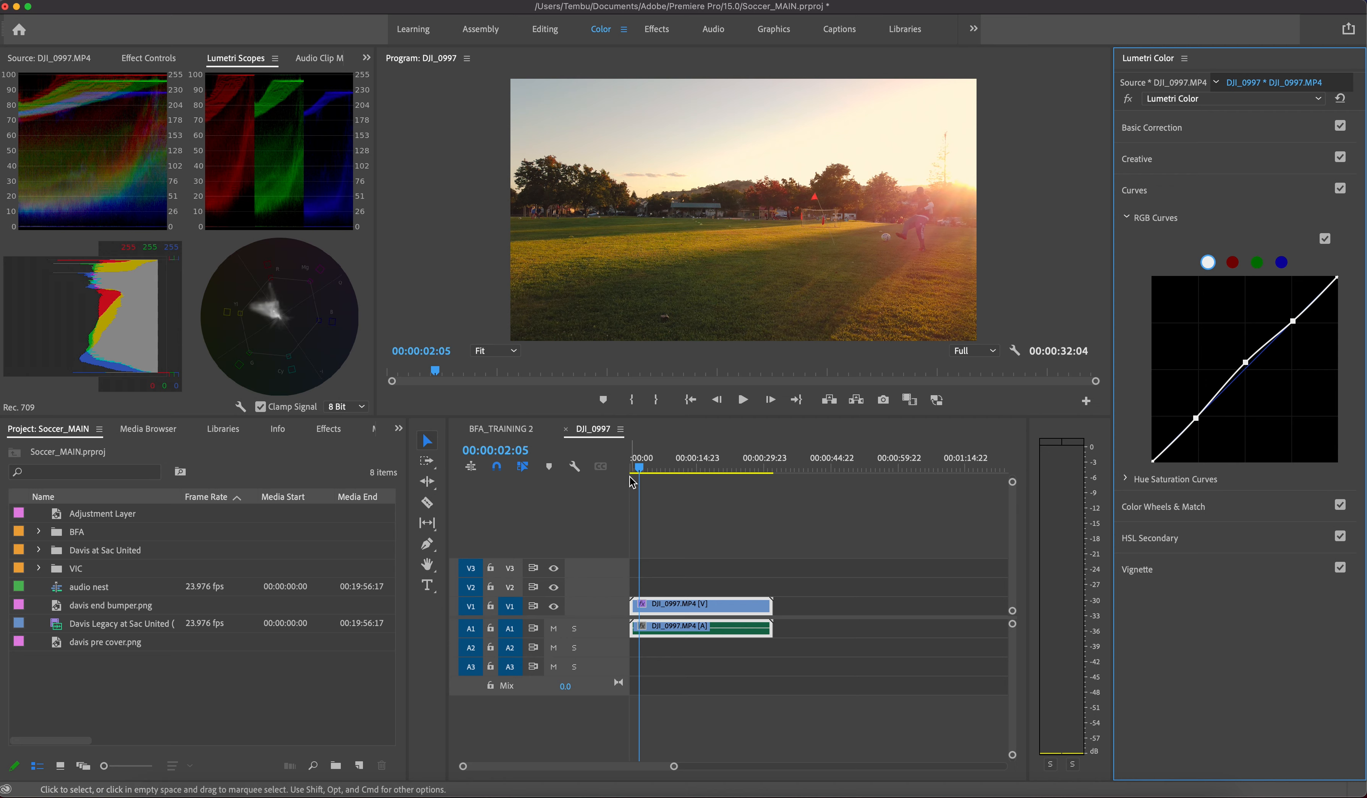
# - Play the DJI_0997 sequence from the start to about 25 seconds to review the grade
pyautogui.moveTo(641, 474); pyautogui.dragTo(631, 473)
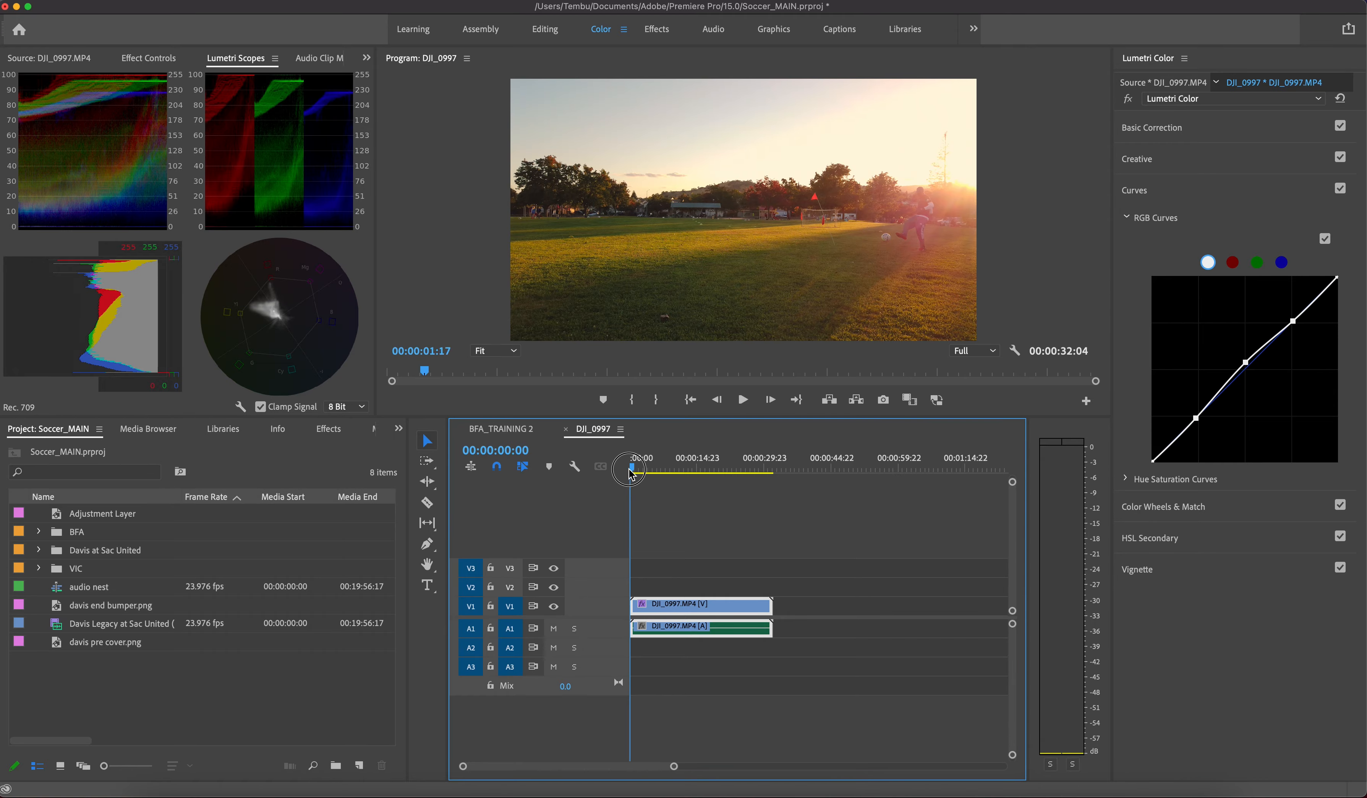
pyautogui.press('space')
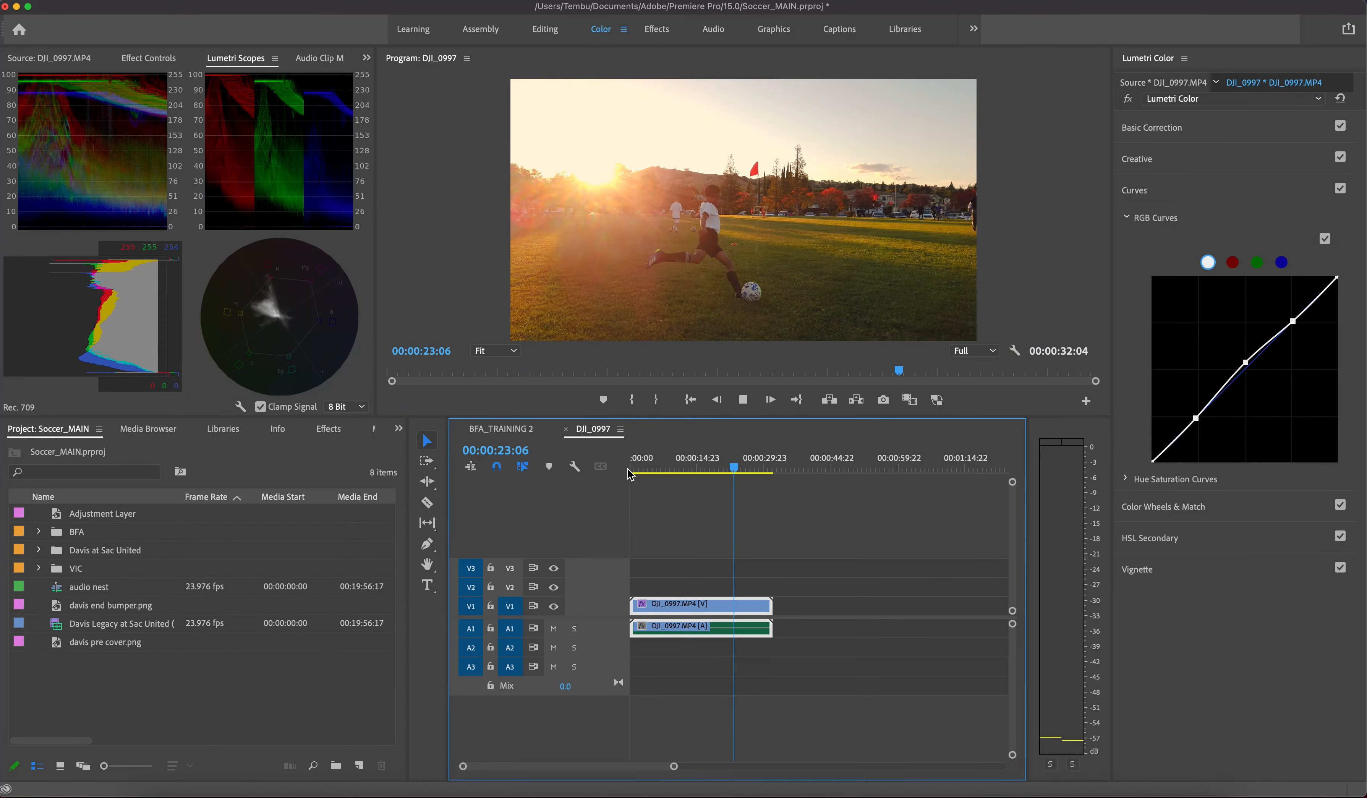
pyautogui.press('space')
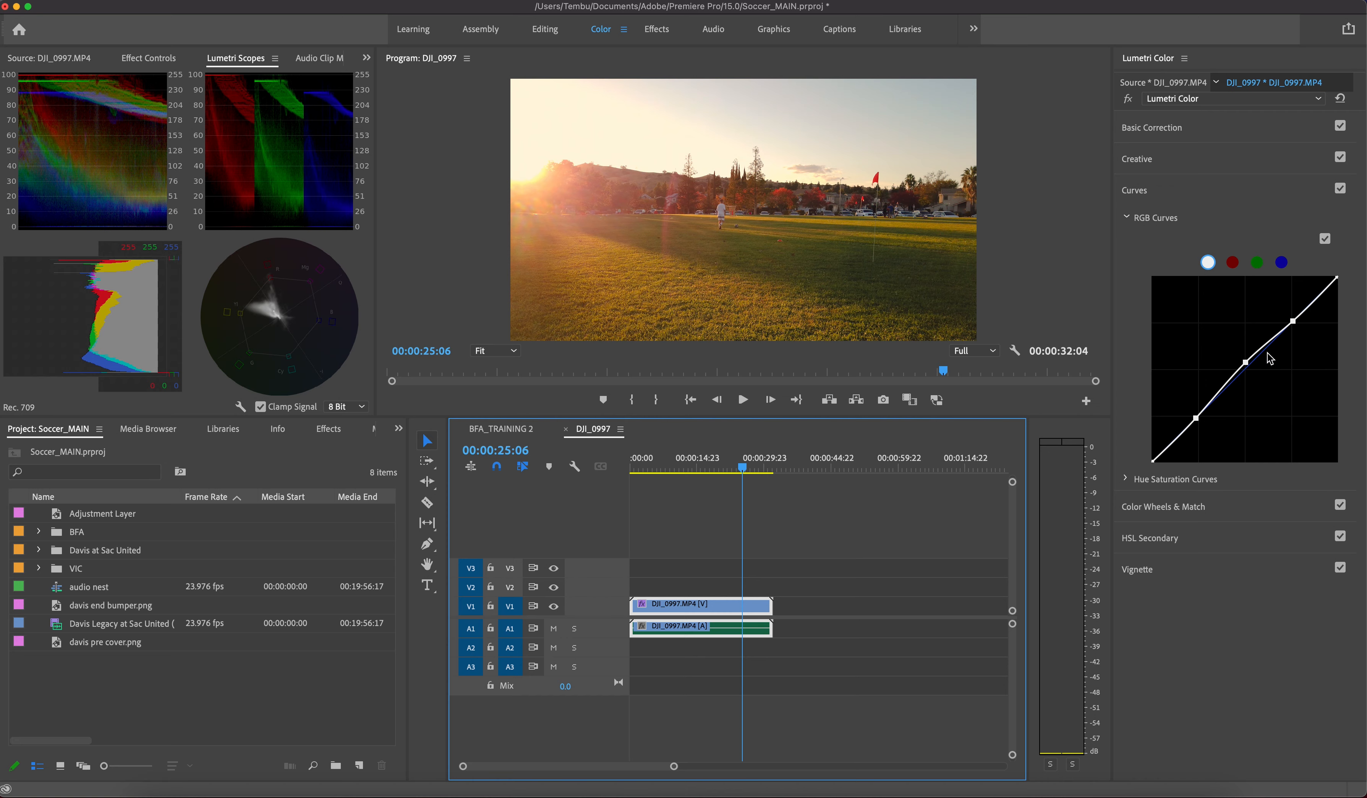
# - Raise the RGB curve's highlight point slightly, nudge the shadow point down, and lift the black end with an extra point
pyautogui.click(1293, 321)
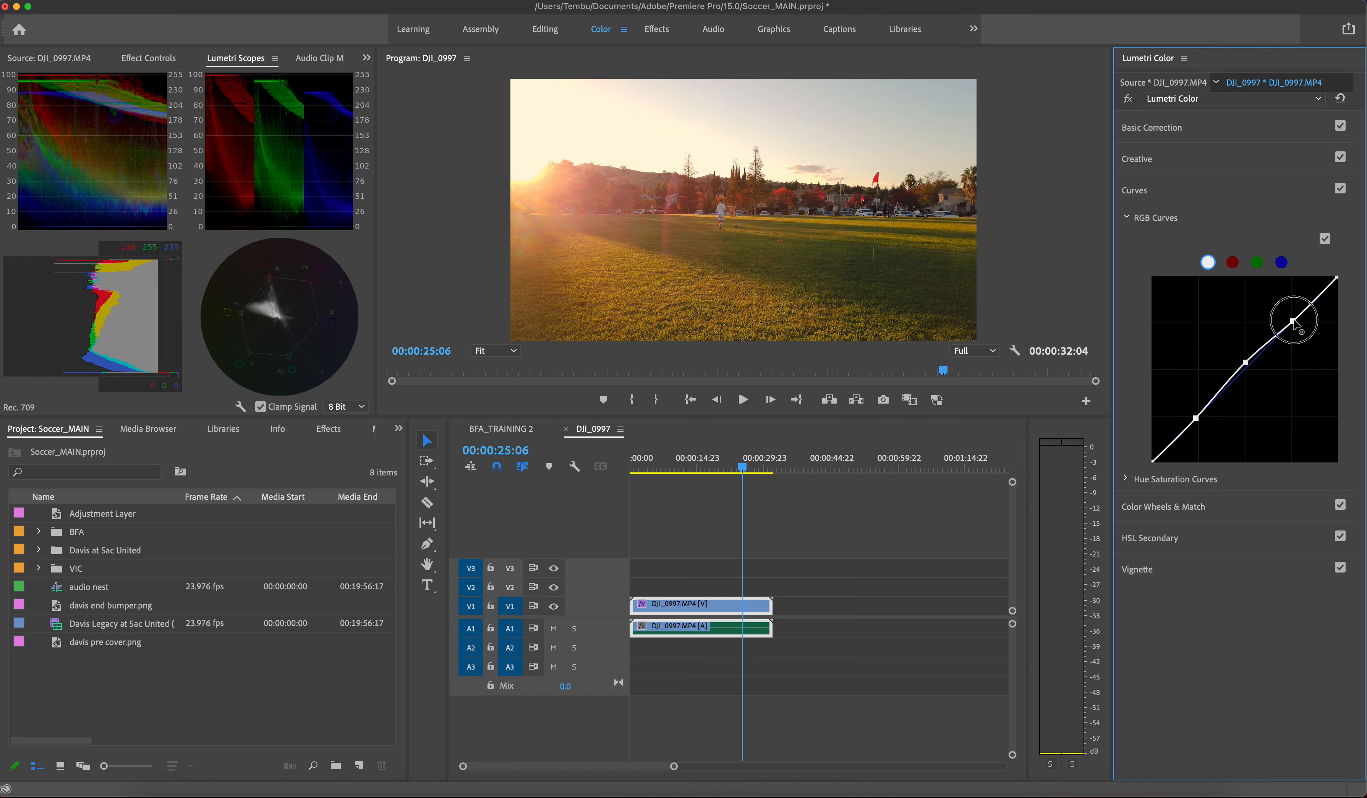
pyautogui.moveTo(1294, 321); pyautogui.dragTo(1291, 316)
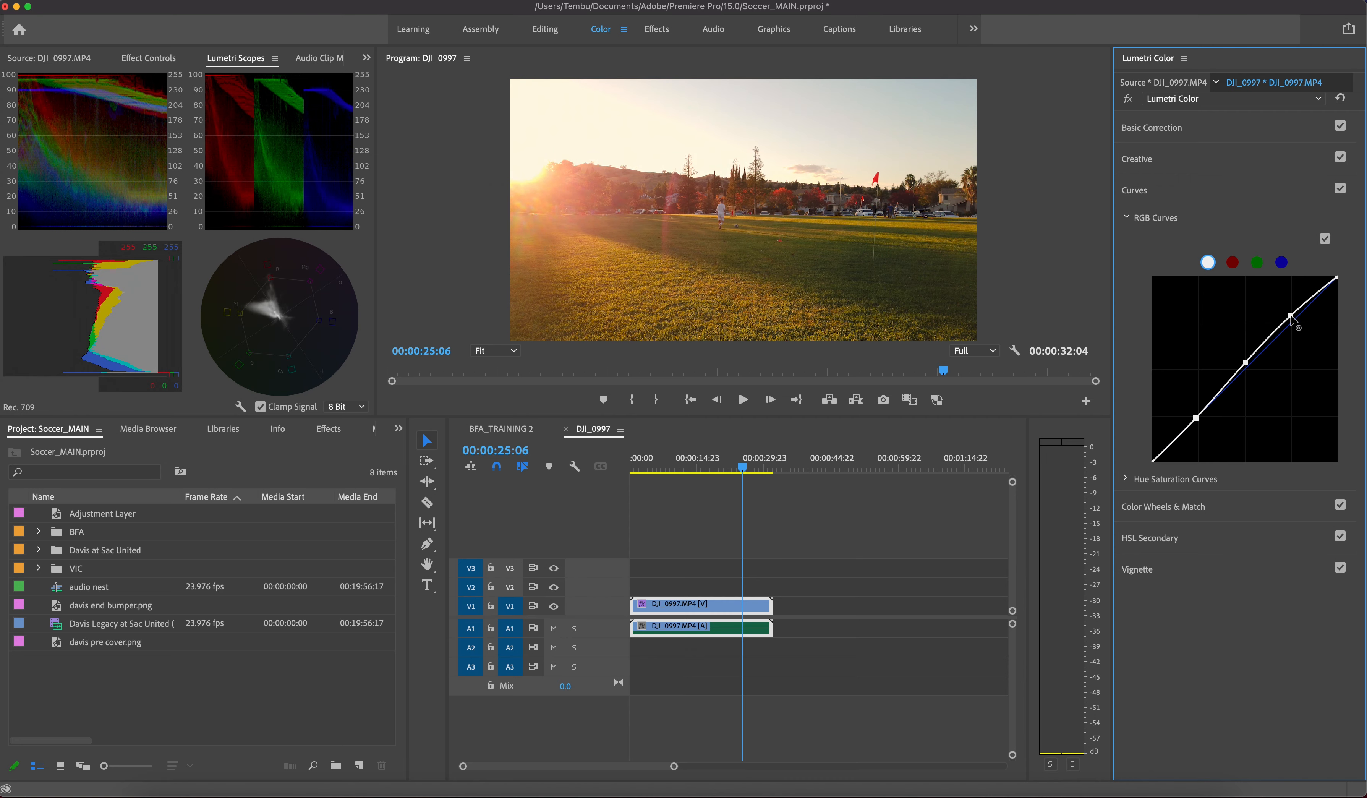
pyautogui.moveTo(1196, 418); pyautogui.dragTo(1197, 419)
pyautogui.moveTo(1153, 461); pyautogui.dragTo(1170, 441)
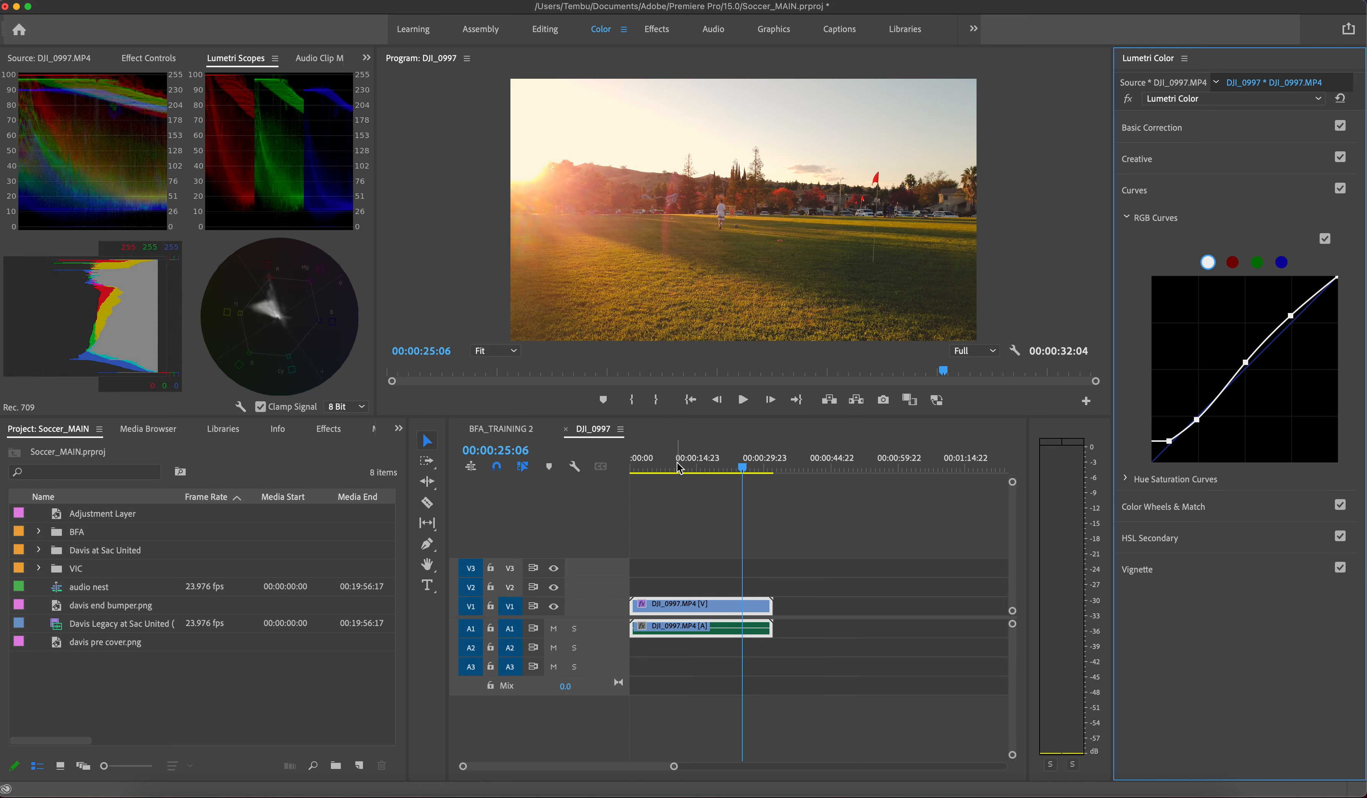
# - Move the RGB curve's midtone point slightly up and toward the shadows to brighten the midtones
pyautogui.click(1246, 362)
pyautogui.click(1246, 363)
pyautogui.moveTo(1245, 361); pyautogui.dragTo(1242, 361)
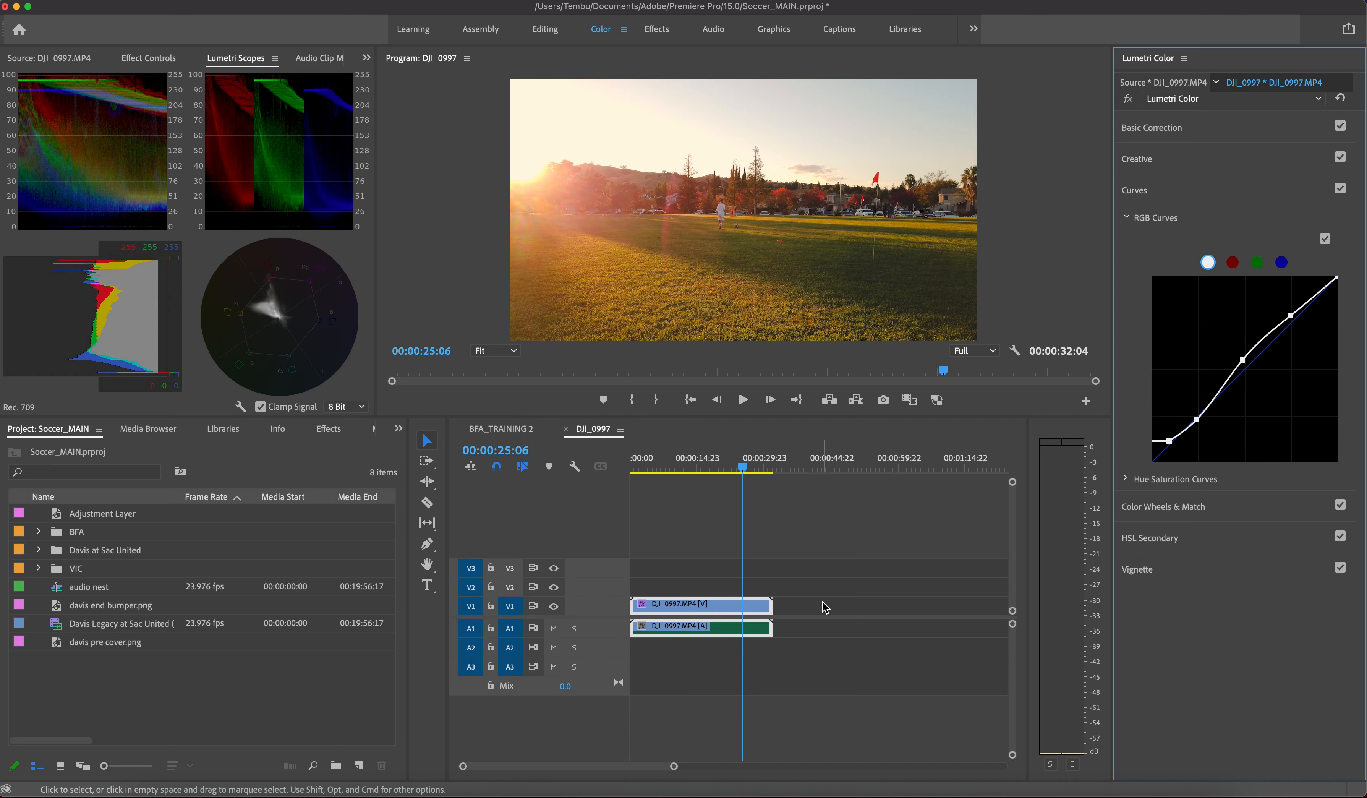
# - Return to the start of the sequence and play about seven seconds to check the adjusted curve
pyautogui.moveTo(769, 612); pyautogui.dragTo(770, 610)
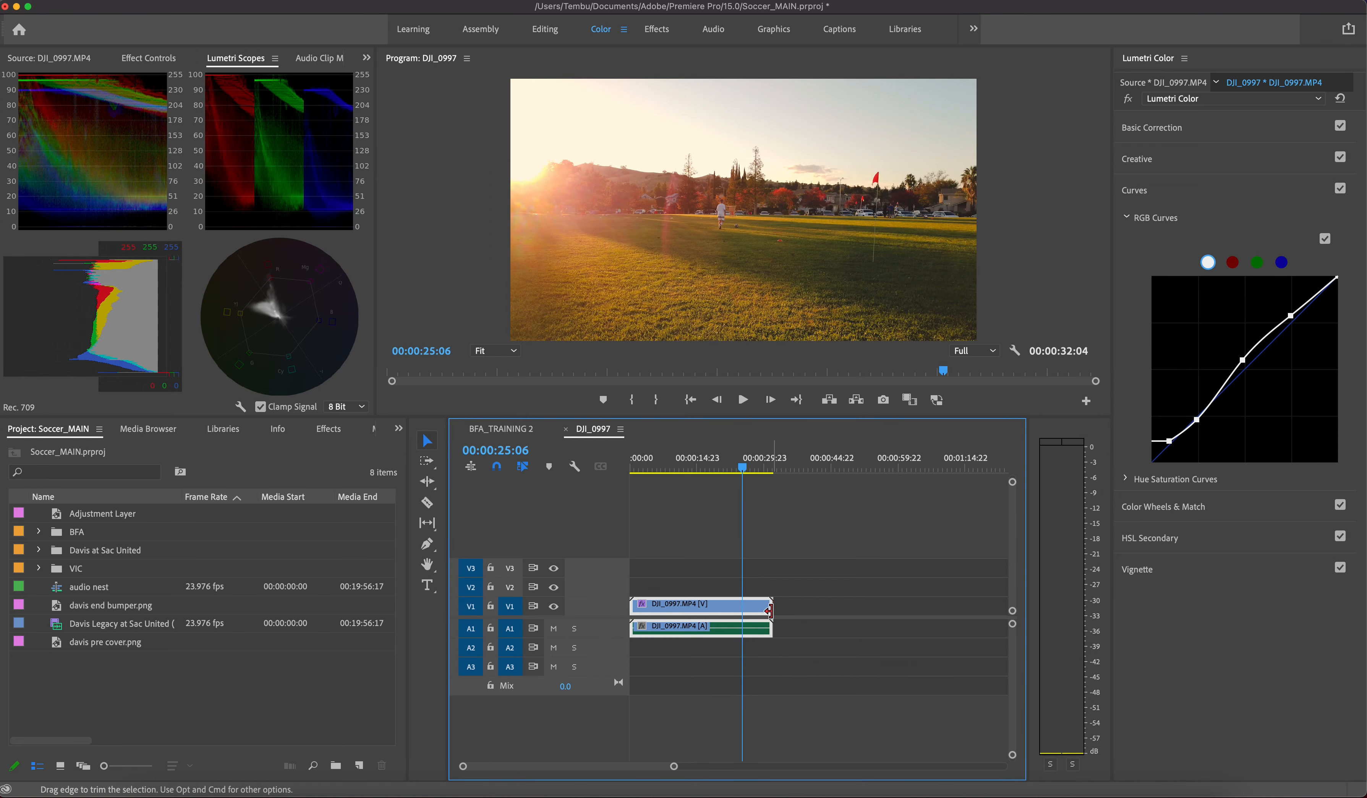
pyautogui.click(775, 549)
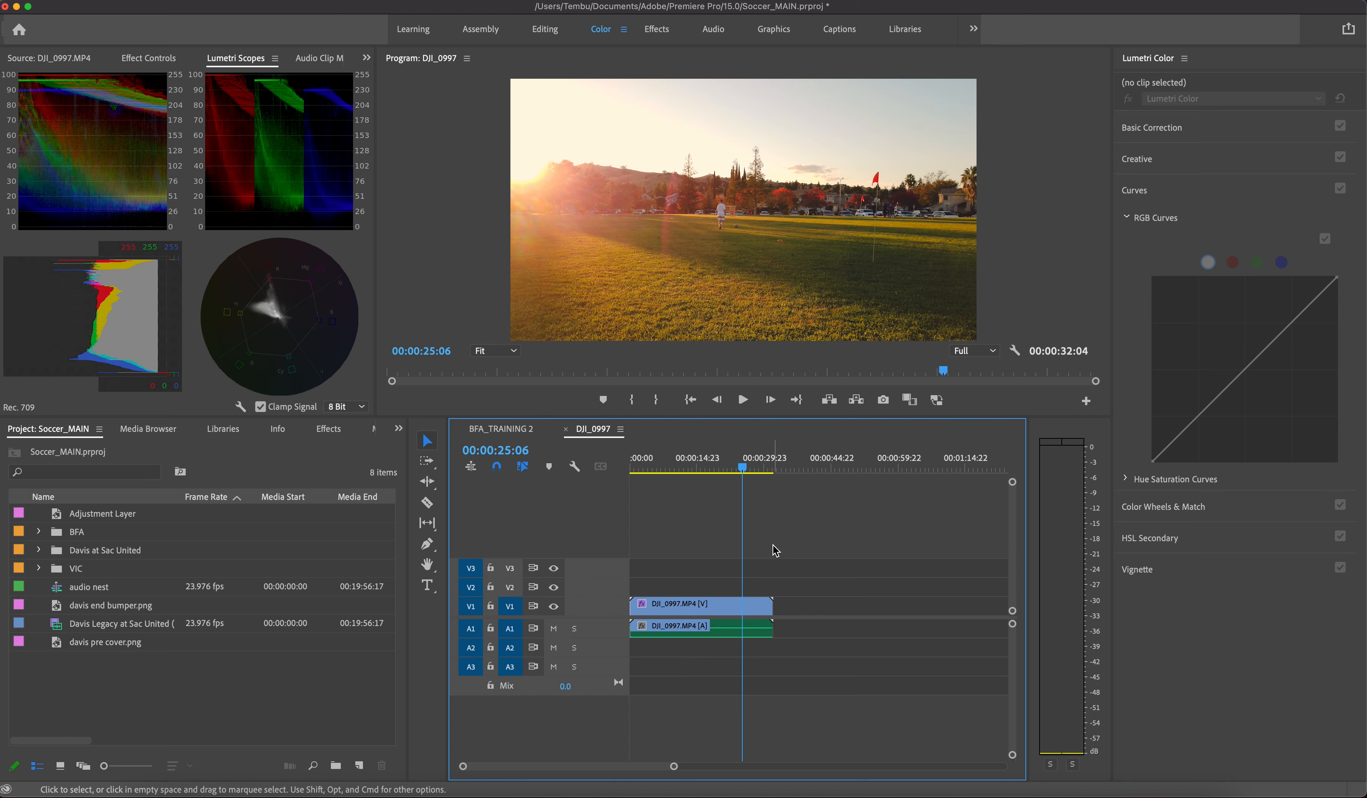
pyautogui.click(657, 471)
pyautogui.moveTo(659, 474); pyautogui.dragTo(628, 475)
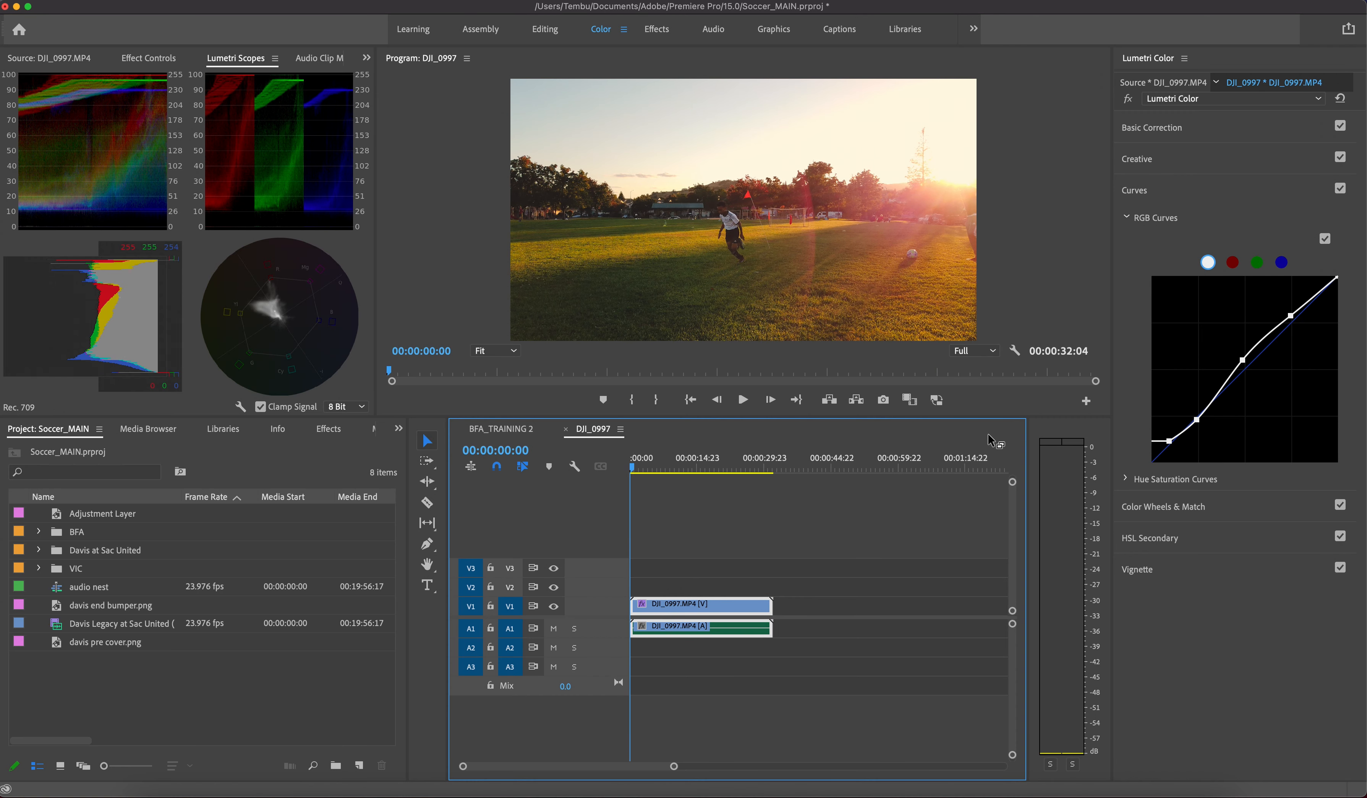
pyautogui.press('space')
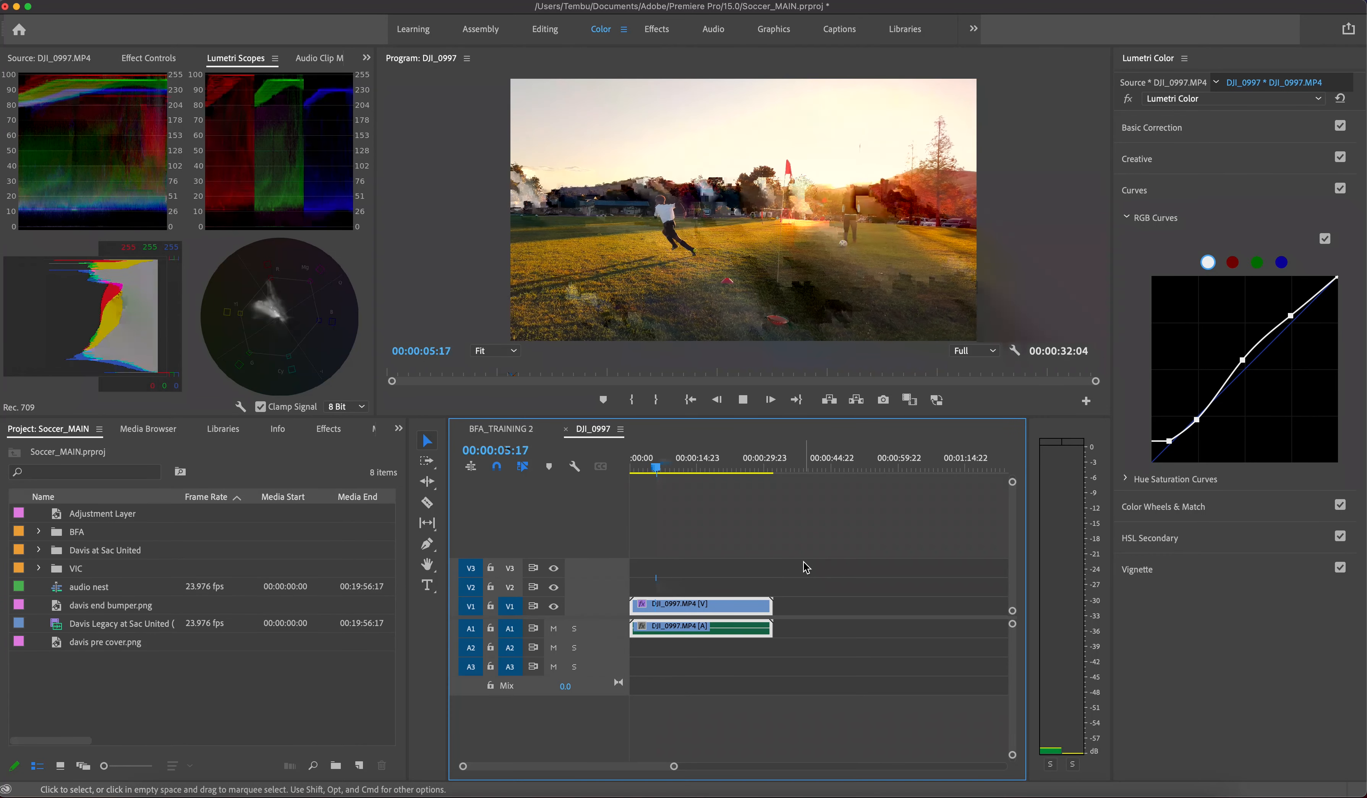
pyautogui.press('space')
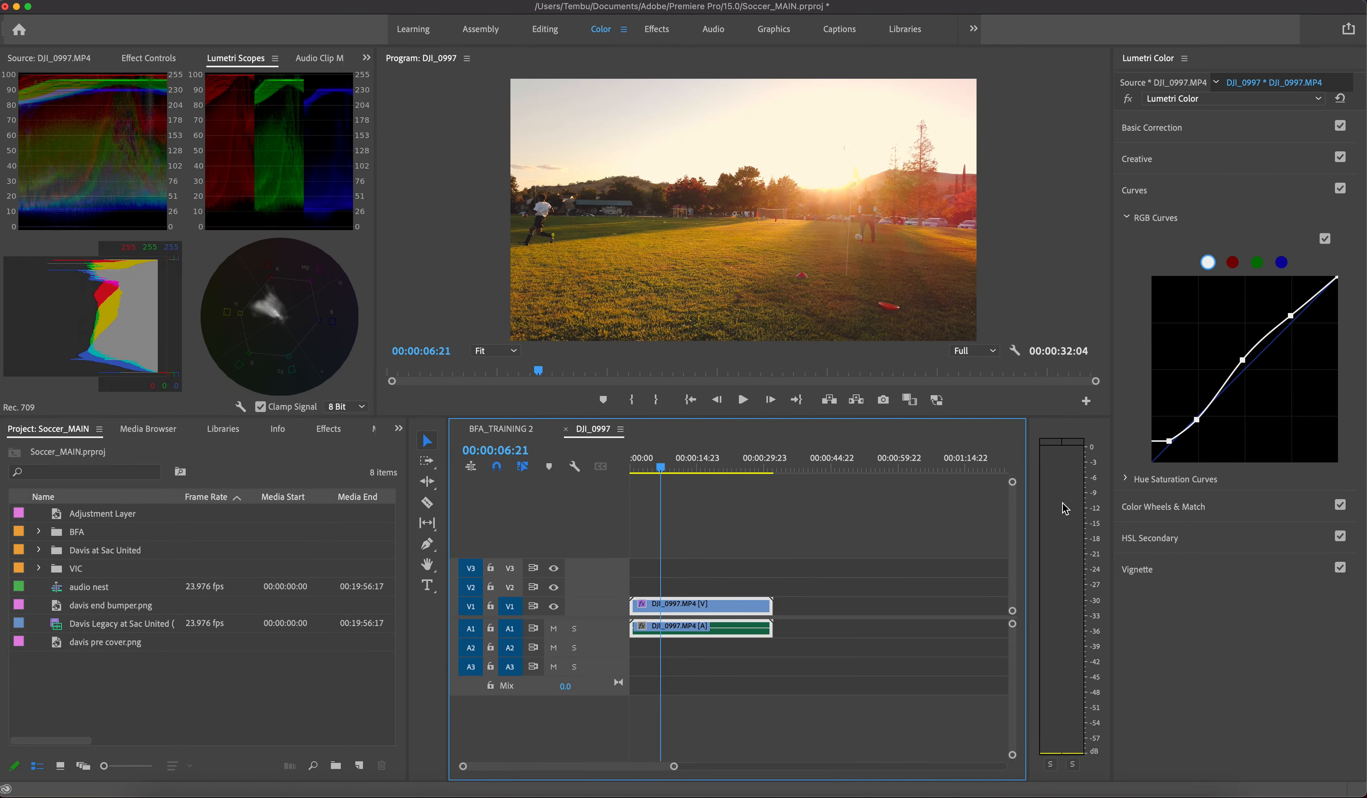
# - Toggle the RGB Curves and Creative corrections off and back on in turn to compare the image
pyautogui.click(1326, 240)
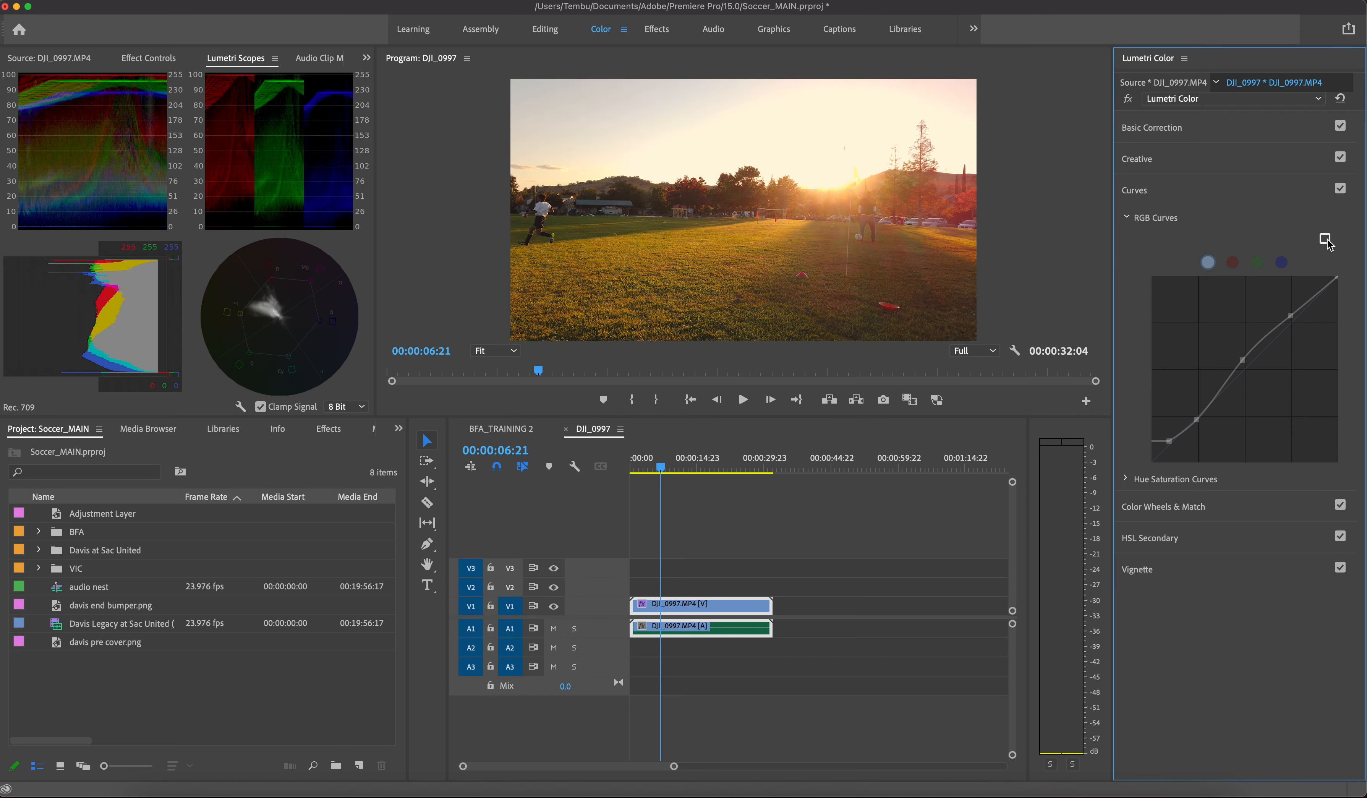
pyautogui.click(1325, 239)
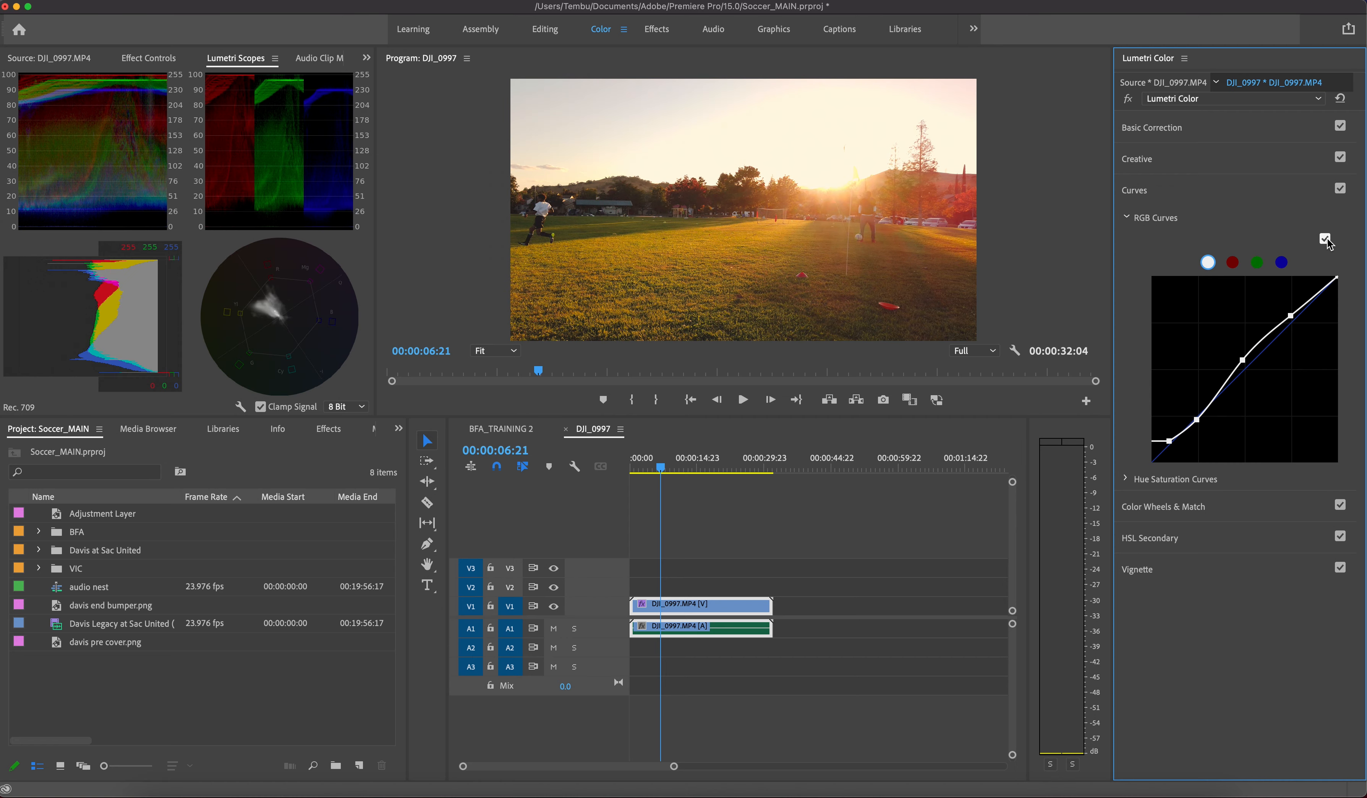
pyautogui.click(1340, 158)
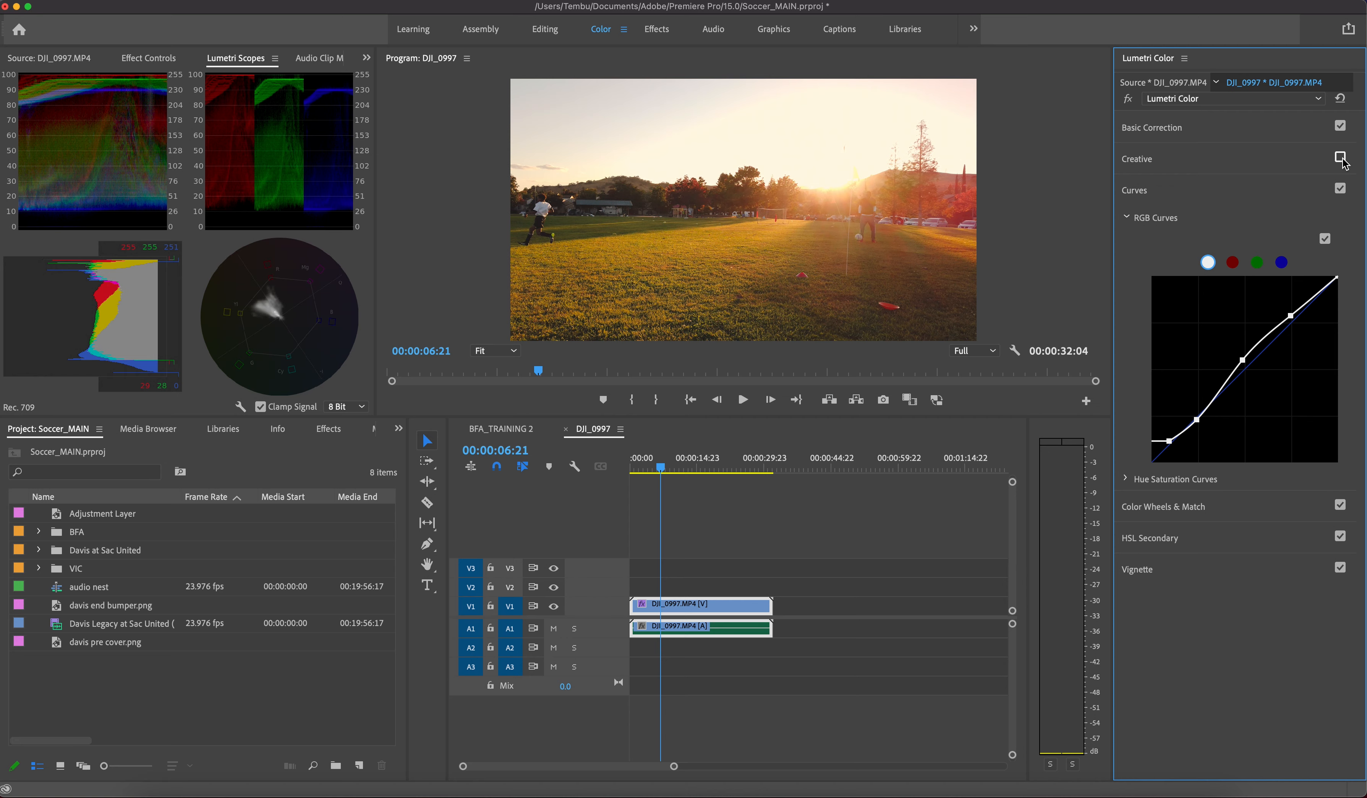
pyautogui.click(1341, 158)
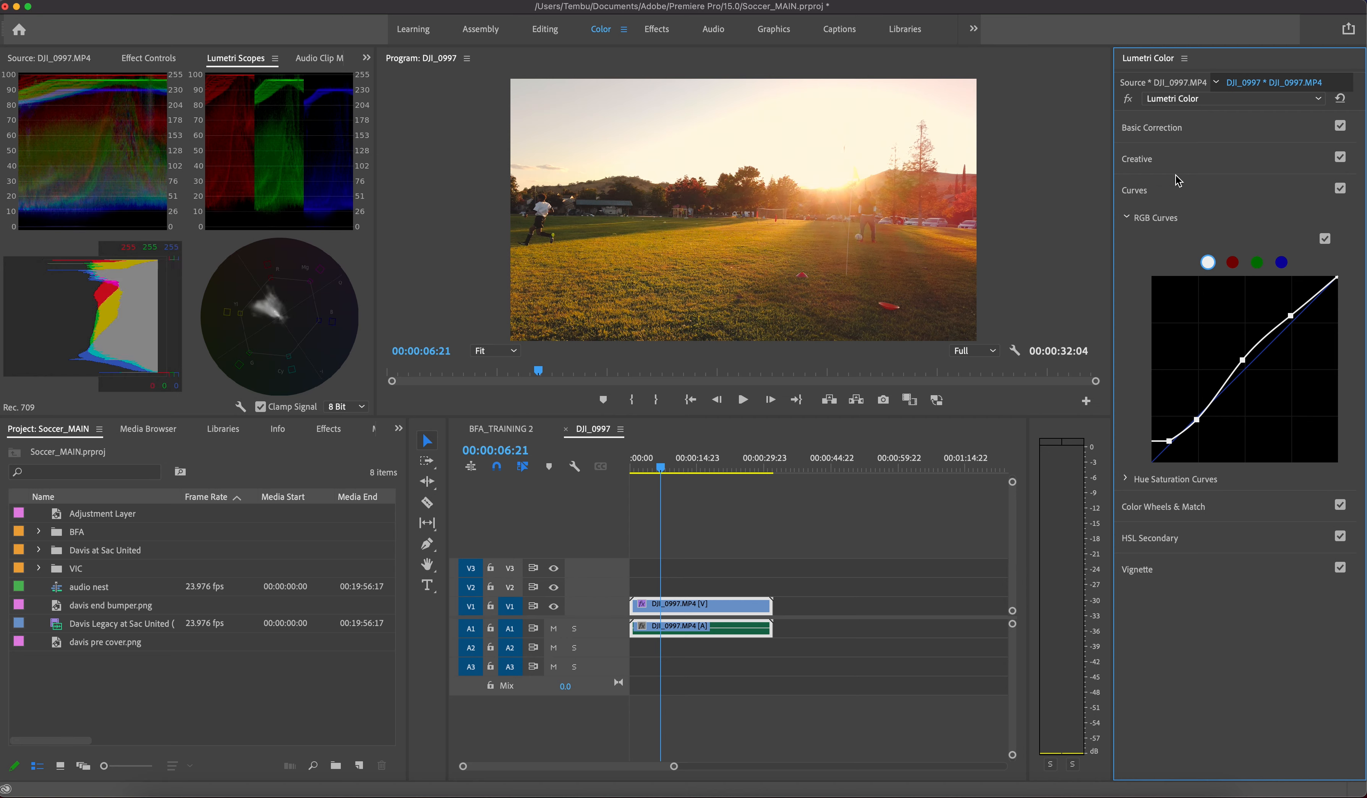
# - Return to the Creative adjustments and set the clip's Sharpen to 31.3
pyautogui.click(1175, 190)
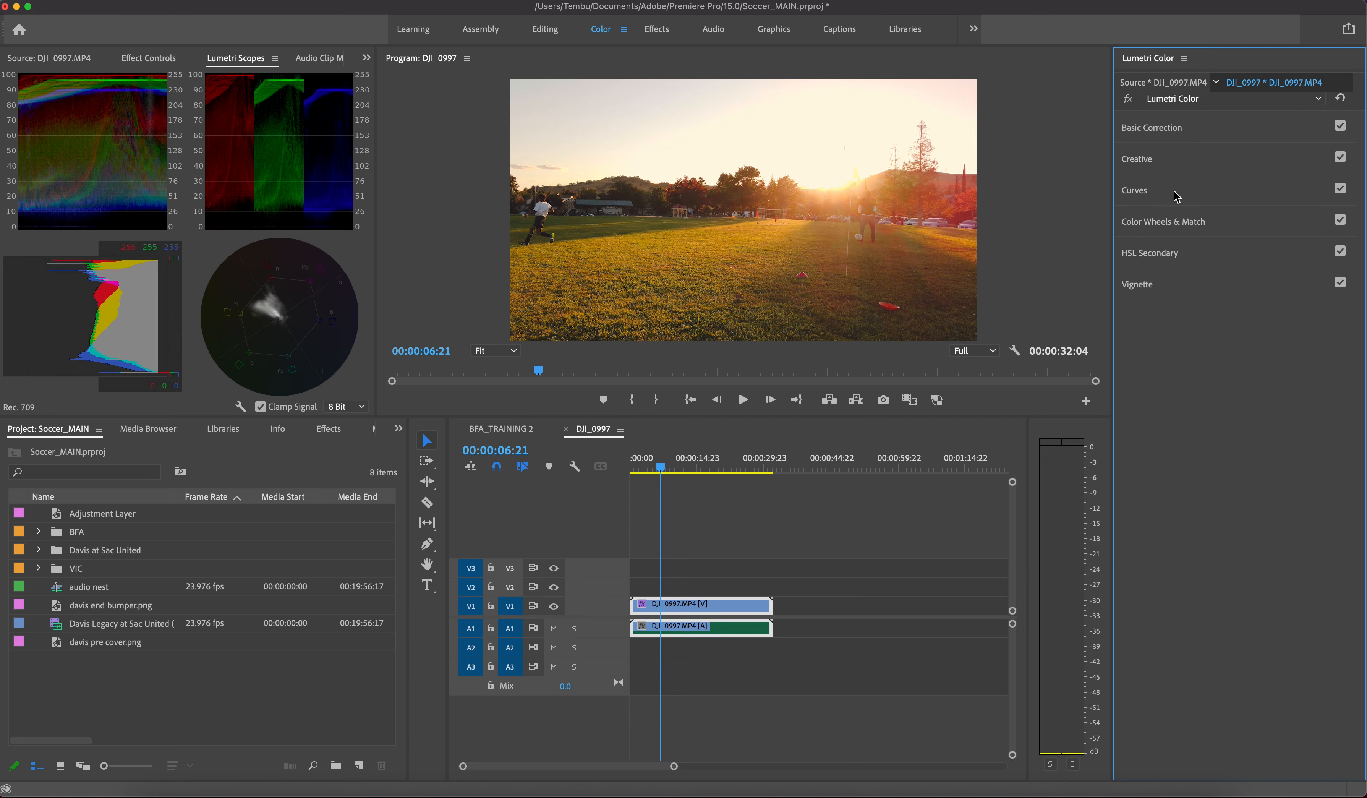
pyautogui.click(1168, 167)
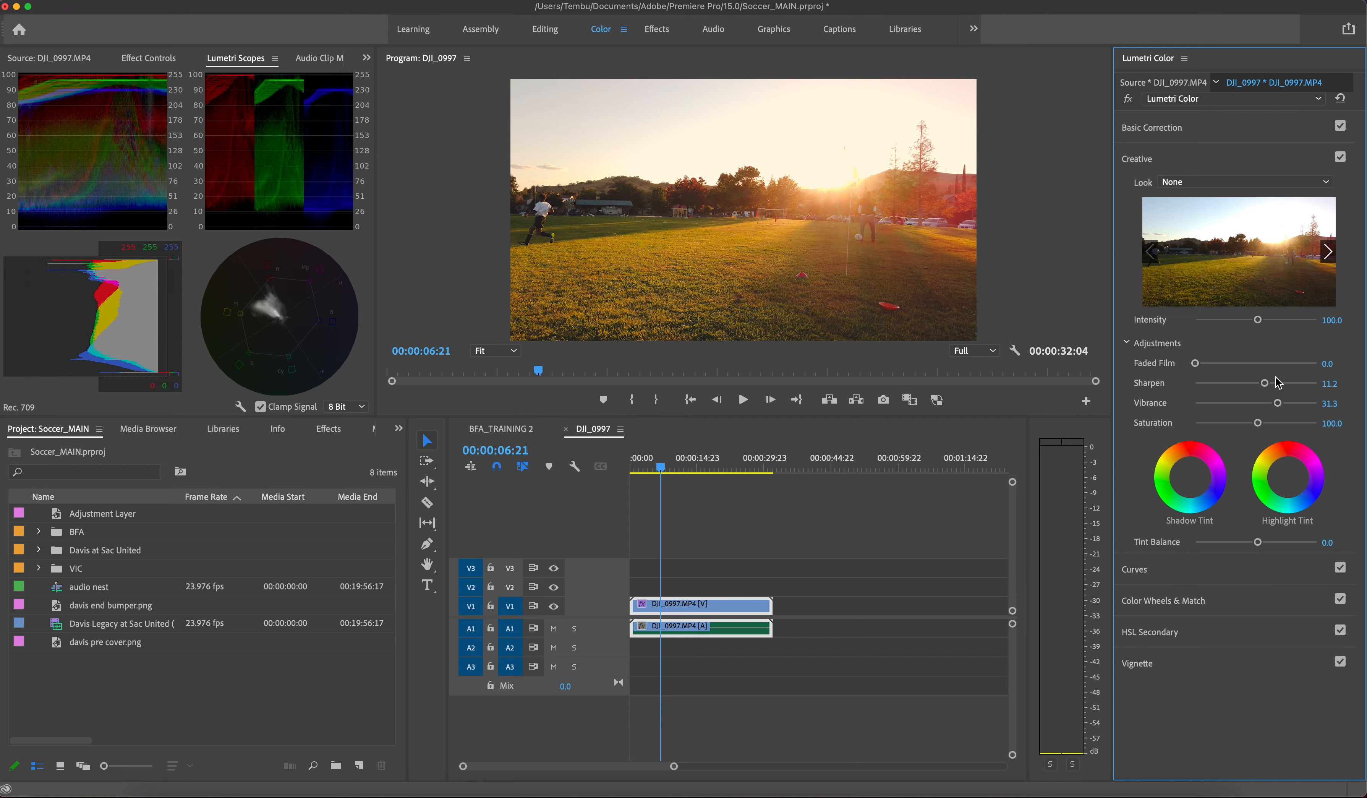
pyautogui.moveTo(1265, 383); pyautogui.dragTo(1276, 387)
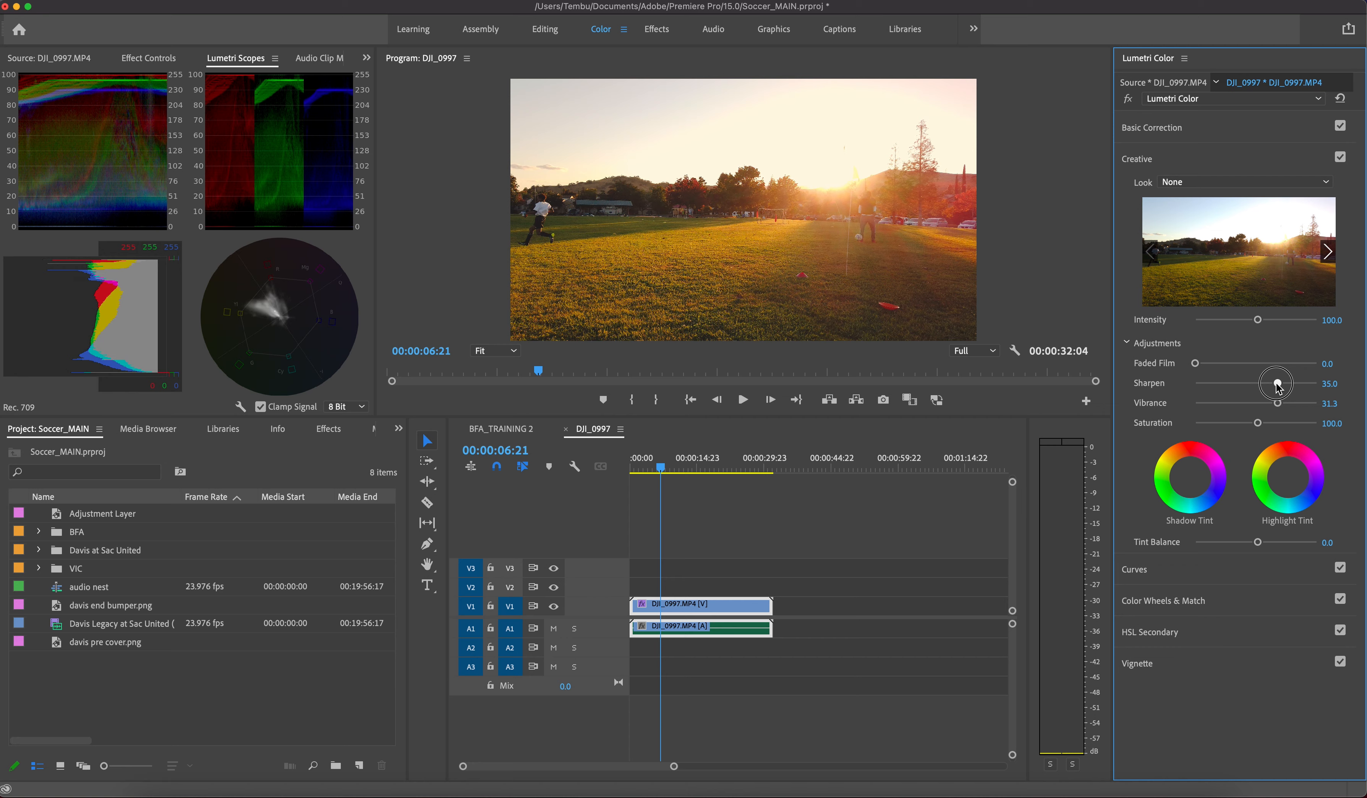
pyautogui.moveTo(1279, 386); pyautogui.dragTo(1276, 388)
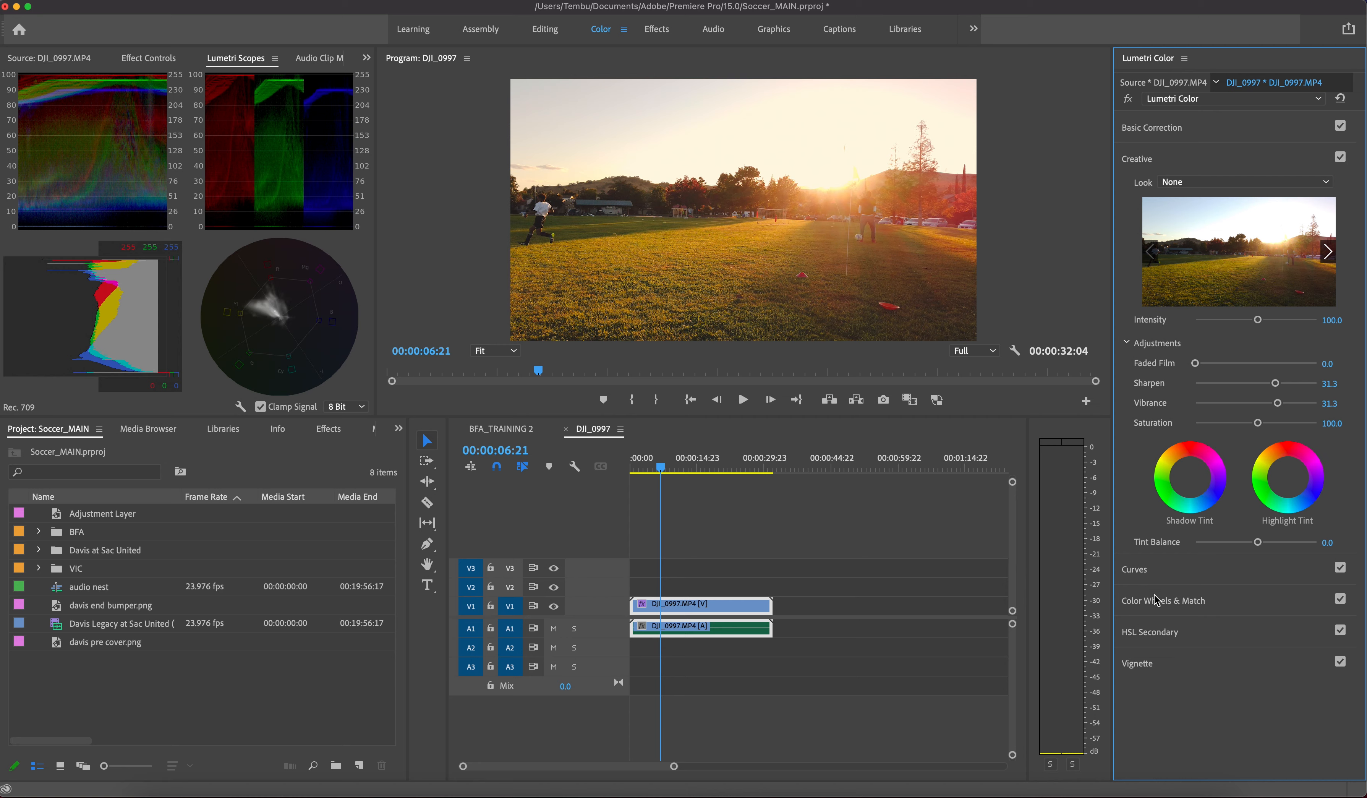
# - Scrub through the early part of the sequence to review the sharpened, graded footage
pyautogui.click(749, 539)
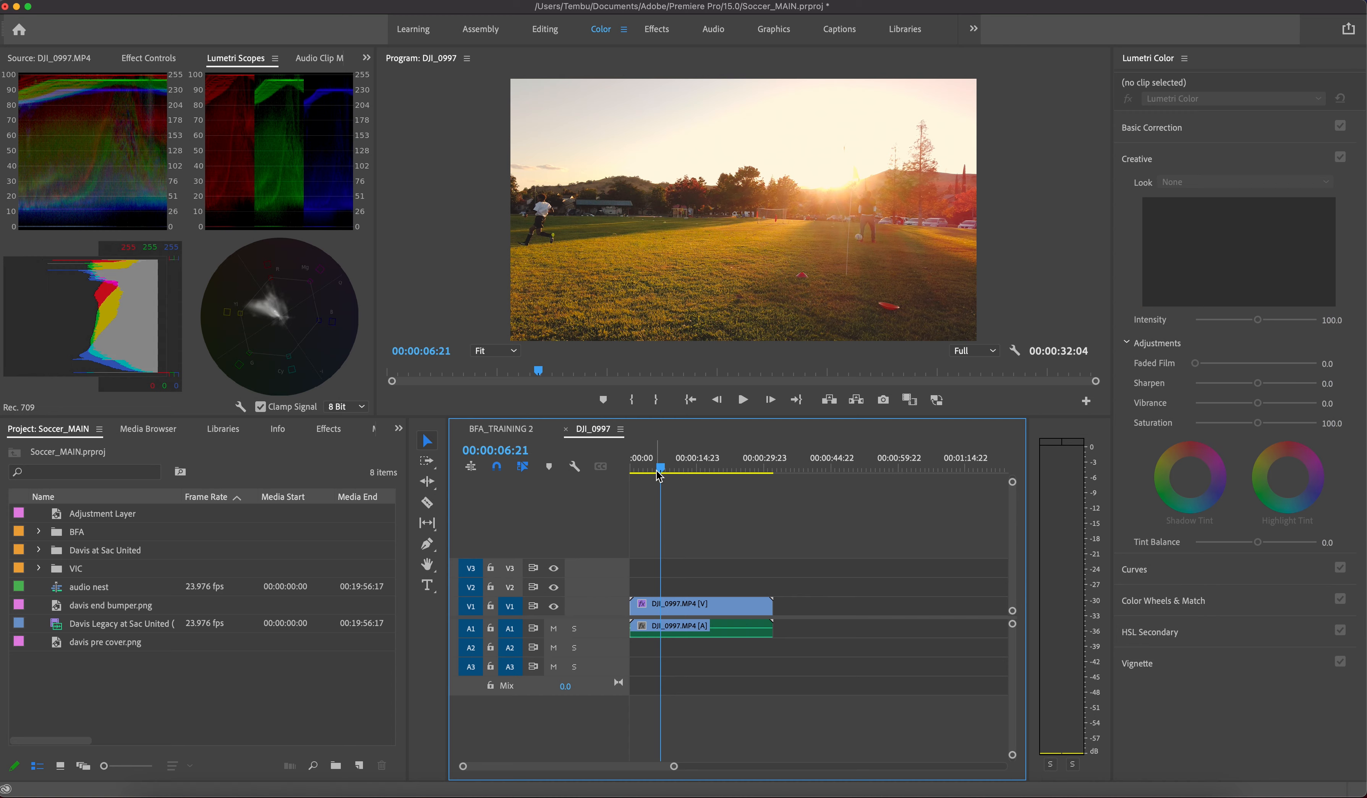
pyautogui.moveTo(661, 475); pyautogui.dragTo(636, 475)
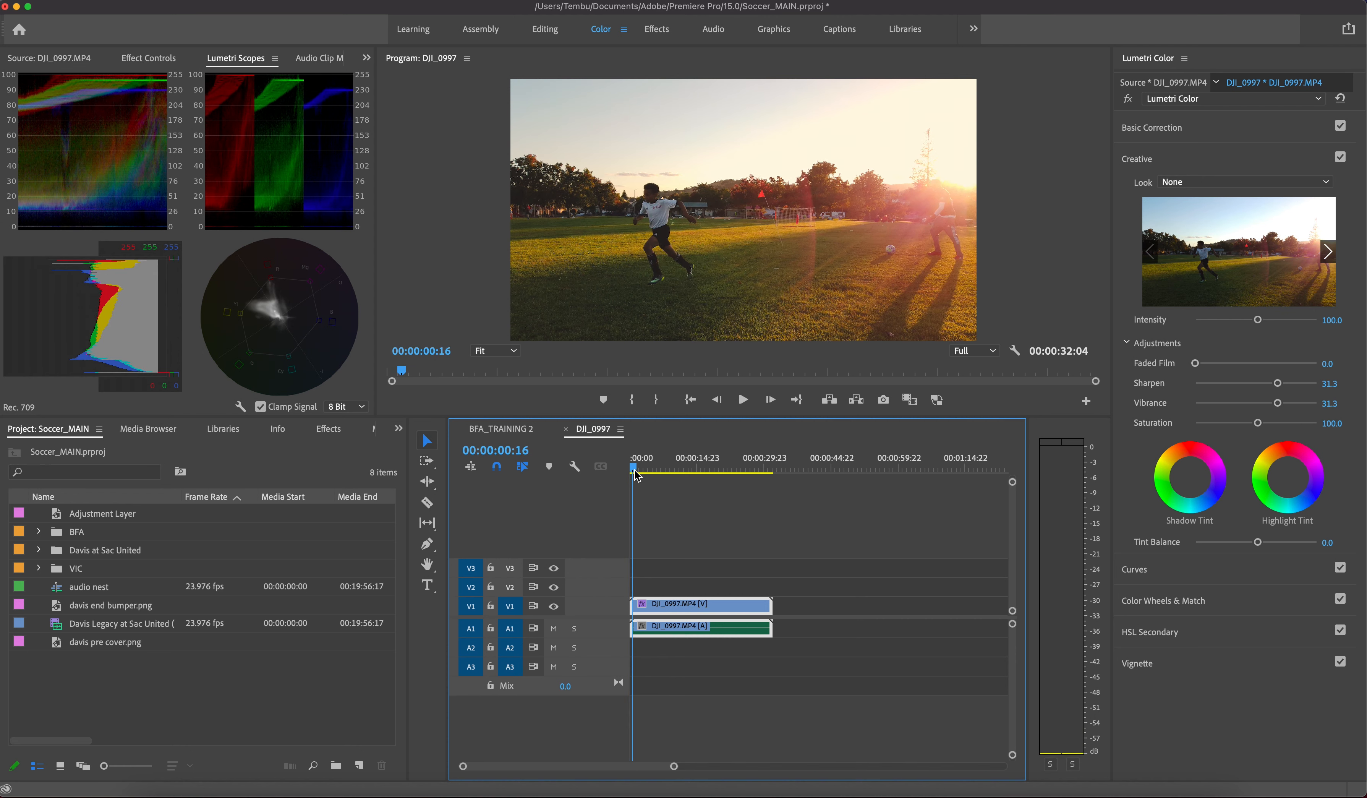
pyautogui.moveTo(635, 473); pyautogui.dragTo(670, 479)
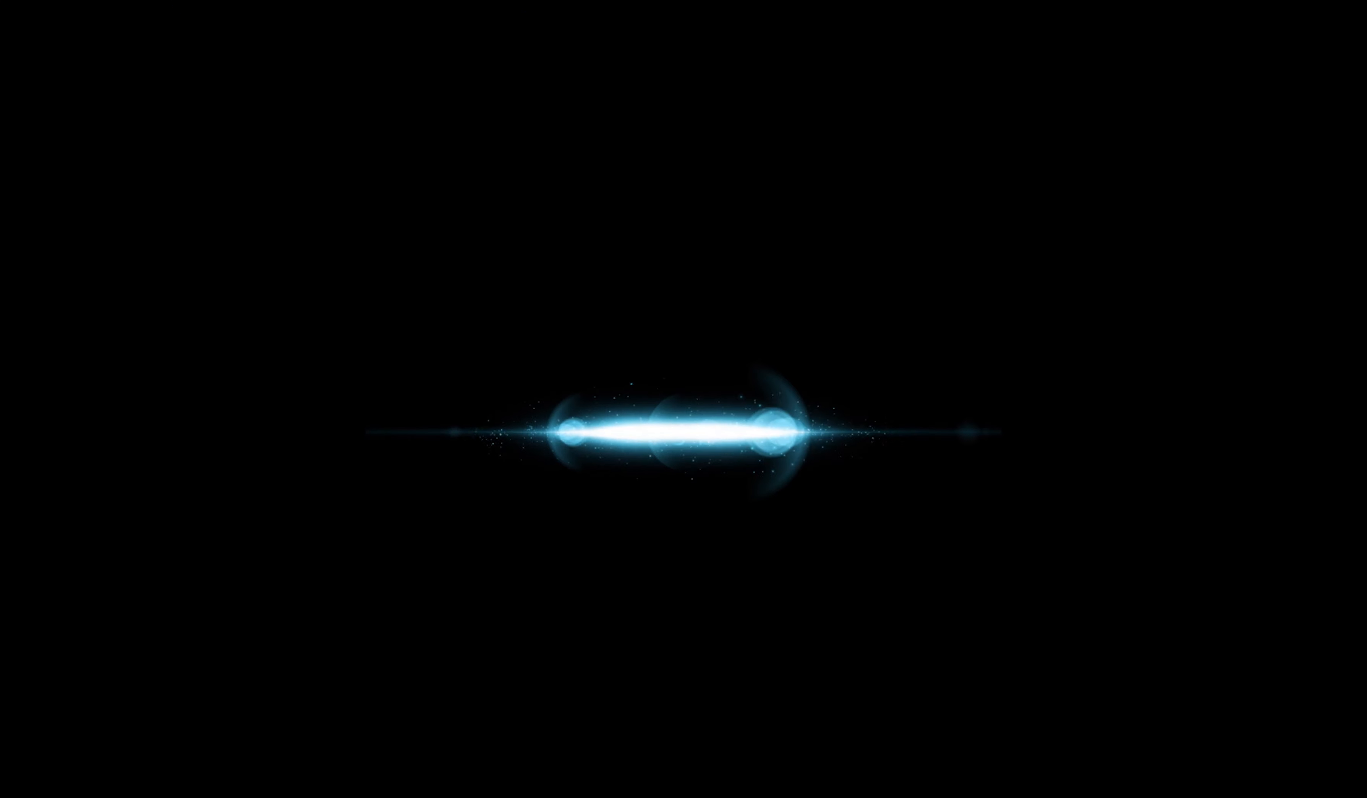